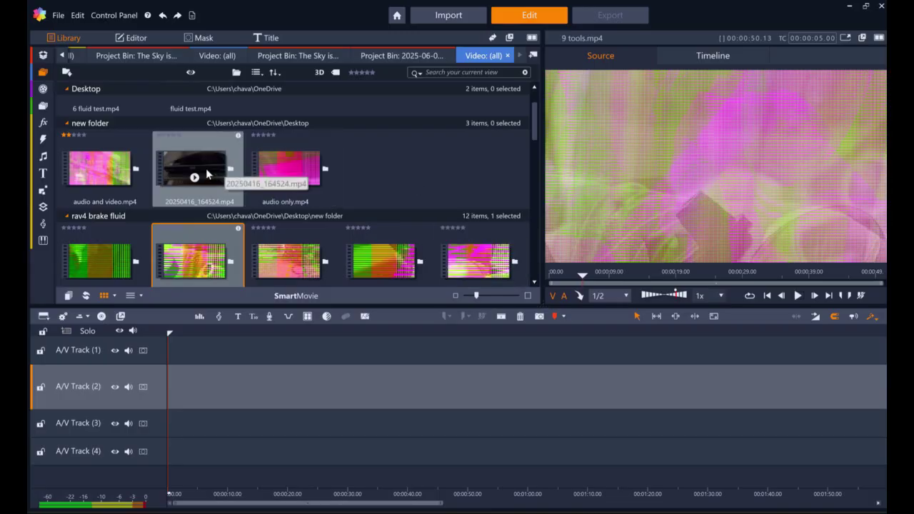
Place the 20250416_164524.mp4 clip at the start of A/V Track 2.
{"action": "left_click_drag", "start_coordinate": [207, 173], "coordinate": [174, 372]}
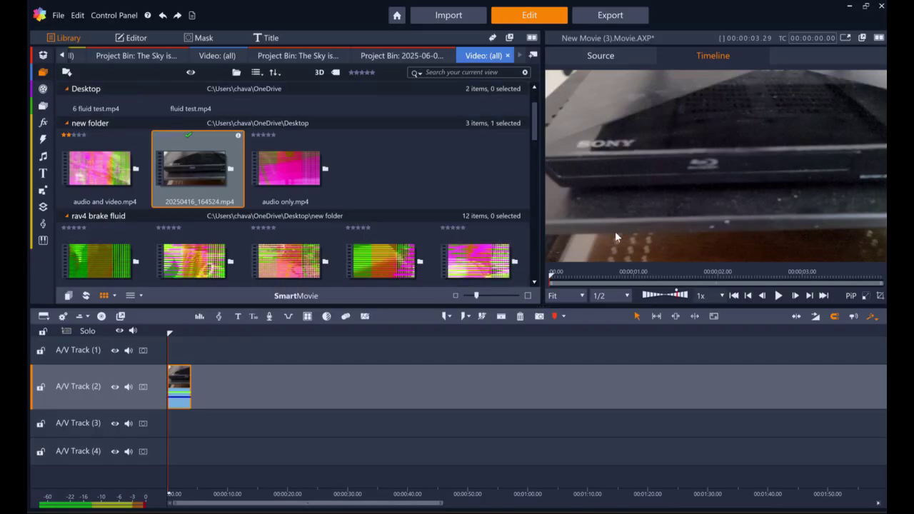
In the export settings, rename the output file to 'test 1000'.
{"action": "left_click", "coordinate": [604, 20]}
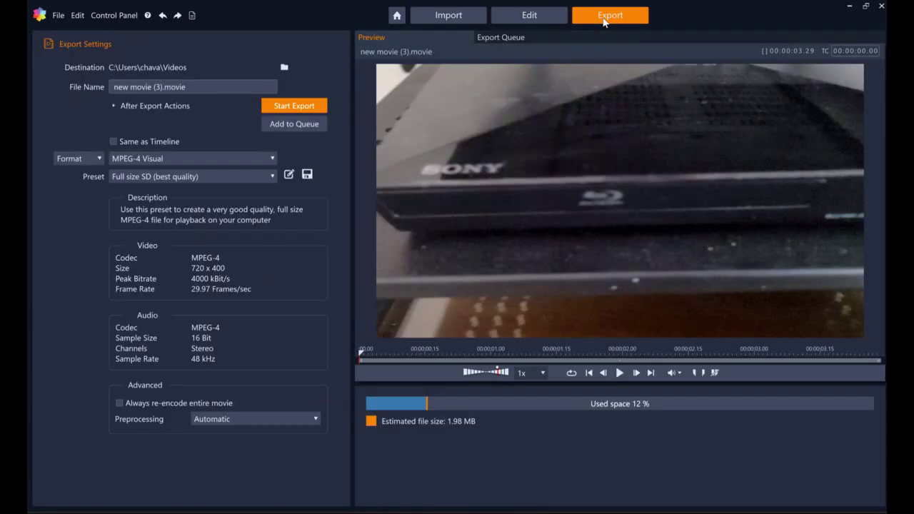
{"action": "left_click", "coordinate": [206, 87]}
{"action": "key", "text": "BackSpace"}
{"action": "key", "text": "BackSpace"}
{"action": "key", "text": "BackSpace"}
{"action": "key", "text": "BackSpace"}
{"action": "key", "text": "BackSpace"}
{"action": "key", "text": "BackSpace"}
{"action": "key", "text": "BackSpace"}
{"action": "key", "text": "BackSpace"}
{"action": "key", "text": "BackSpace"}
{"action": "key", "text": "BackSpace"}
{"action": "key", "text": "BackSpace"}
{"action": "key", "text": "BackSpace"}
{"action": "key", "text": "BackSpace"}
{"action": "key", "text": "BackSpace"}
{"action": "key", "text": "BackSpace"}
{"action": "key", "text": "BackSpace"}
{"action": "key", "text": "BackSpace"}
{"action": "key", "text": "BackSpace"}
{"action": "key", "text": "BackSpace"}
{"action": "type", "text": "test 1000"}
Keep the Full size SD (best quality) preset, export, and play the resulting file.
{"action": "left_click", "coordinate": [273, 177]}
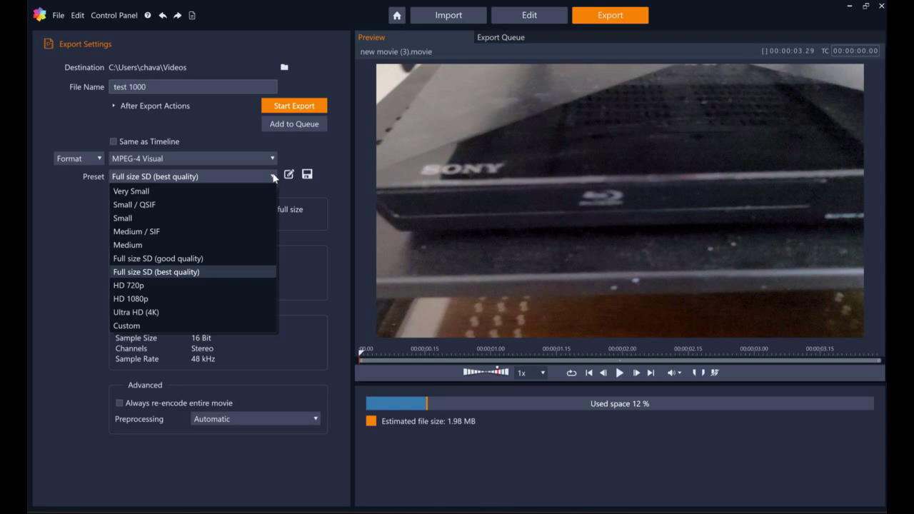
{"action": "left_click", "coordinate": [273, 177]}
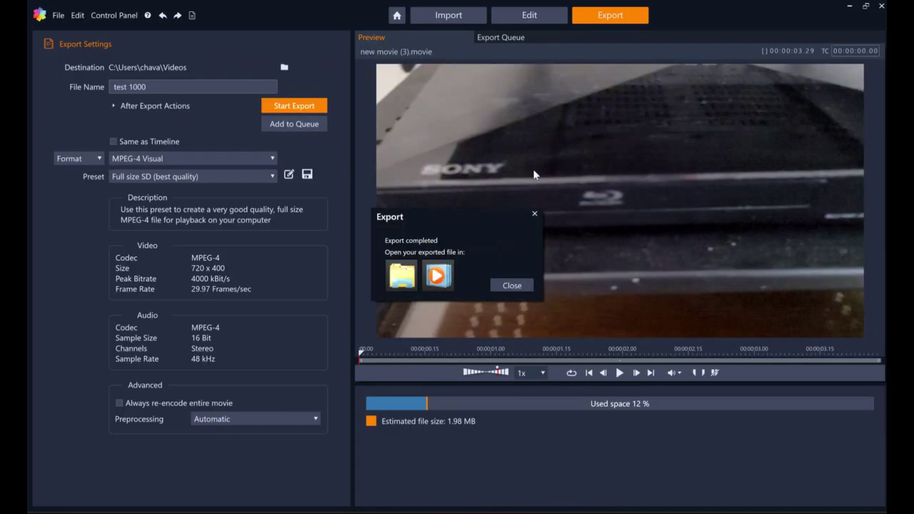
{"action": "left_click", "coordinate": [438, 276]}
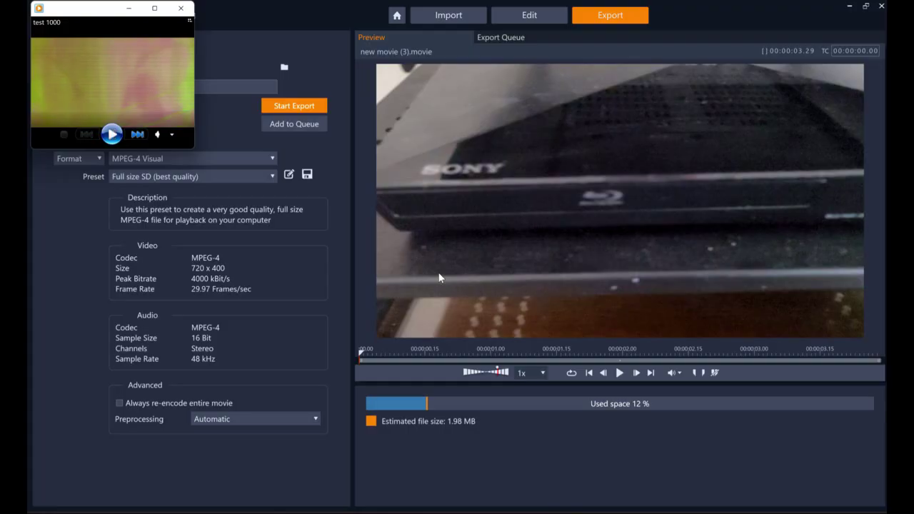
Close the media player after watching test 1000.mp4.
{"action": "left_click", "coordinate": [181, 12]}
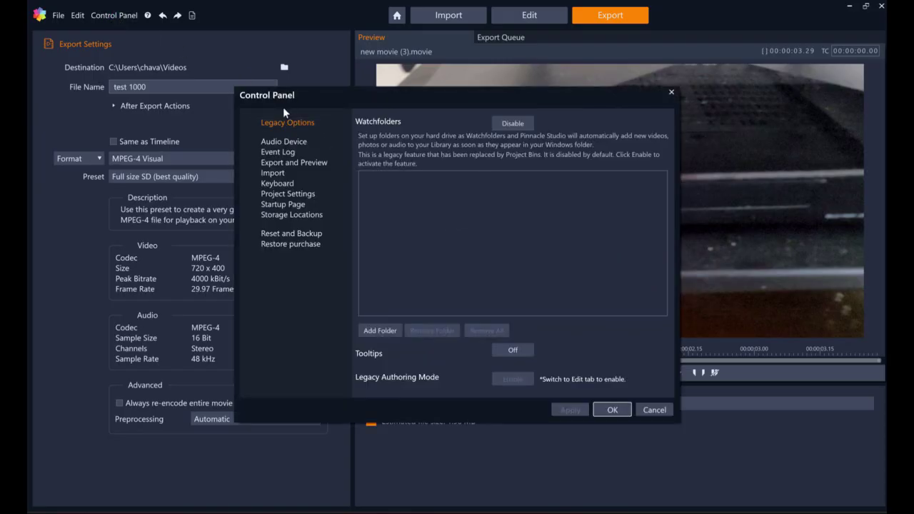
Change Export and Preview's Hardware Acceleration Type from Cuda to Intel and confirm.
{"action": "left_click", "coordinate": [295, 166]}
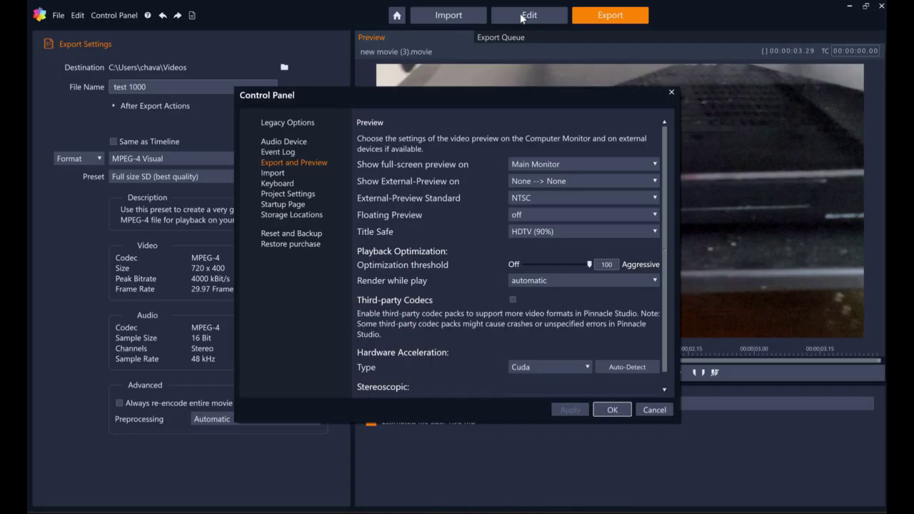
{"action": "left_click", "coordinate": [587, 367]}
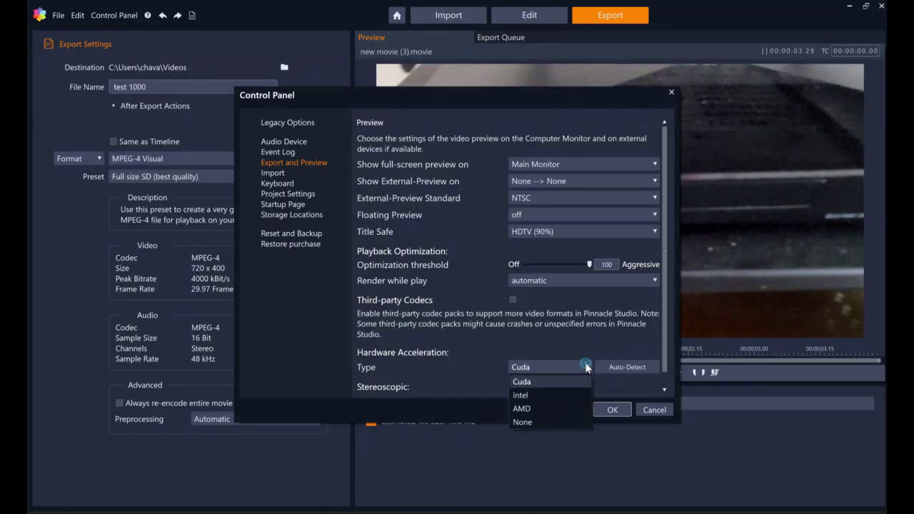
{"action": "left_click", "coordinate": [525, 397]}
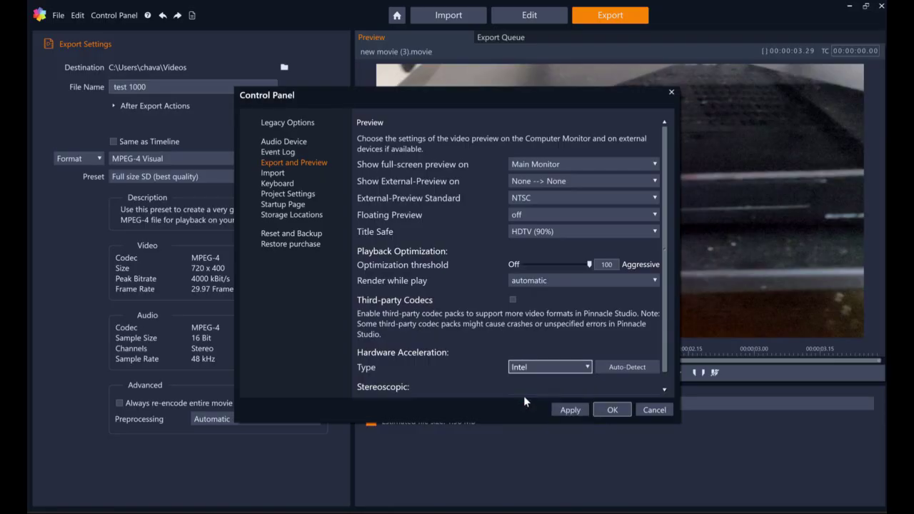
{"action": "left_click", "coordinate": [612, 410]}
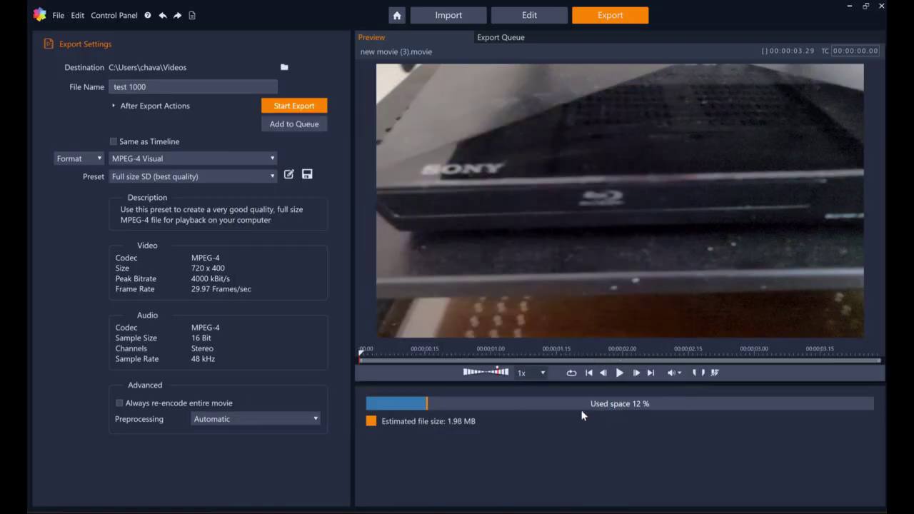
Re-export without overwriting, saving as test 1000(2).mp4, and play it back.
{"action": "left_click", "coordinate": [294, 106]}
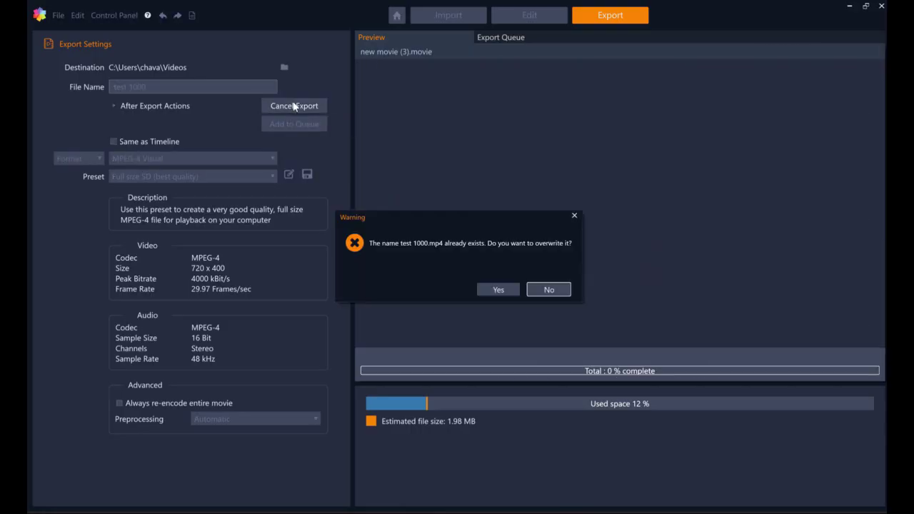
{"action": "left_click", "coordinate": [554, 288]}
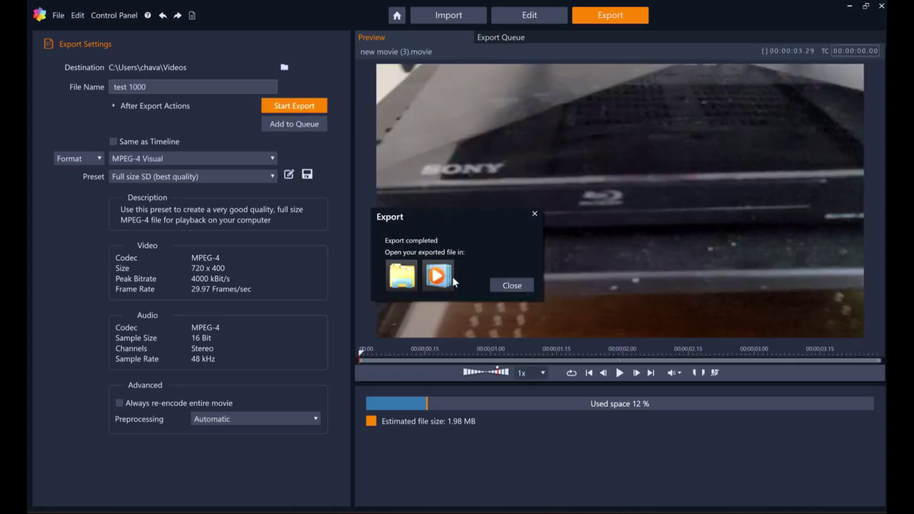
{"action": "left_click", "coordinate": [439, 275]}
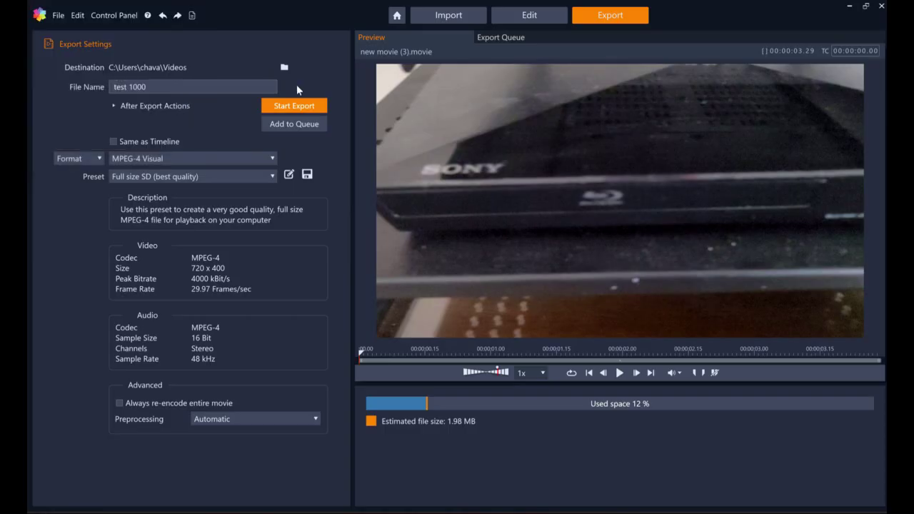
Switch Export and Preview's Hardware Acceleration Type to None, apply it, and close settings.
{"action": "left_click", "coordinate": [108, 17]}
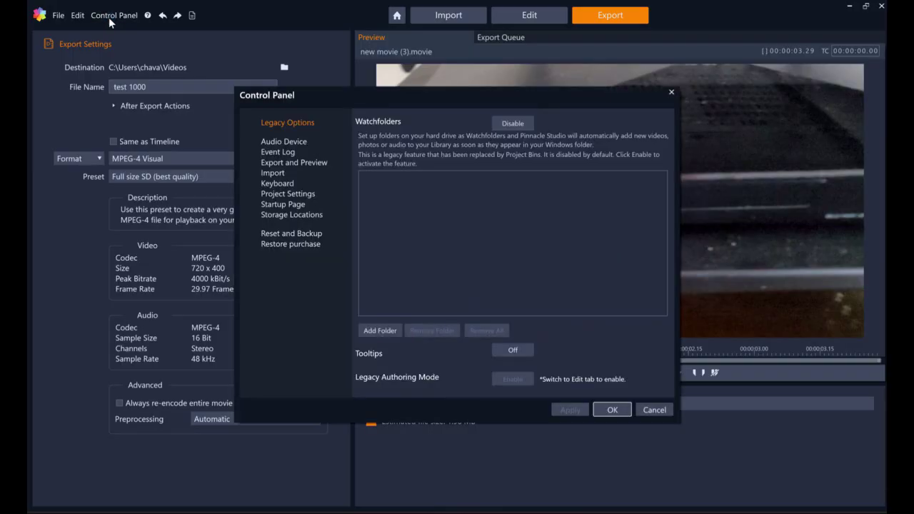
{"action": "left_click", "coordinate": [288, 163]}
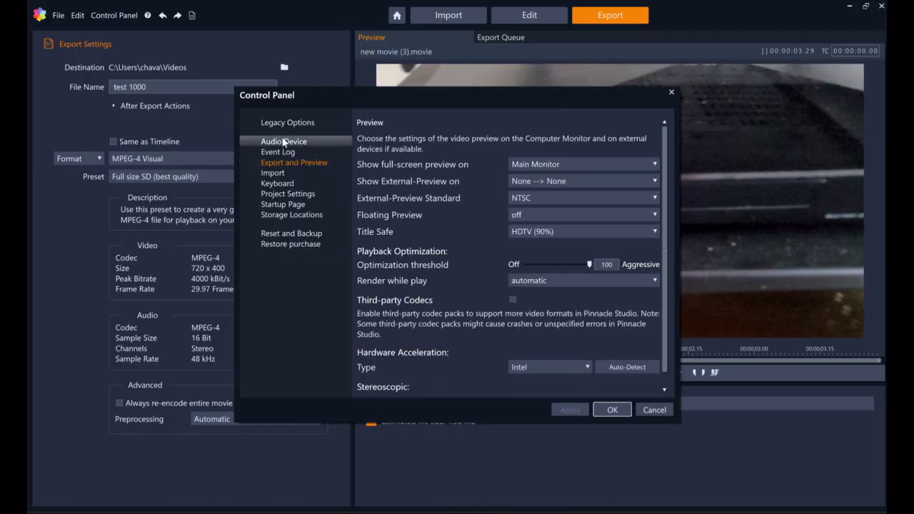
{"action": "left_click", "coordinate": [588, 366]}
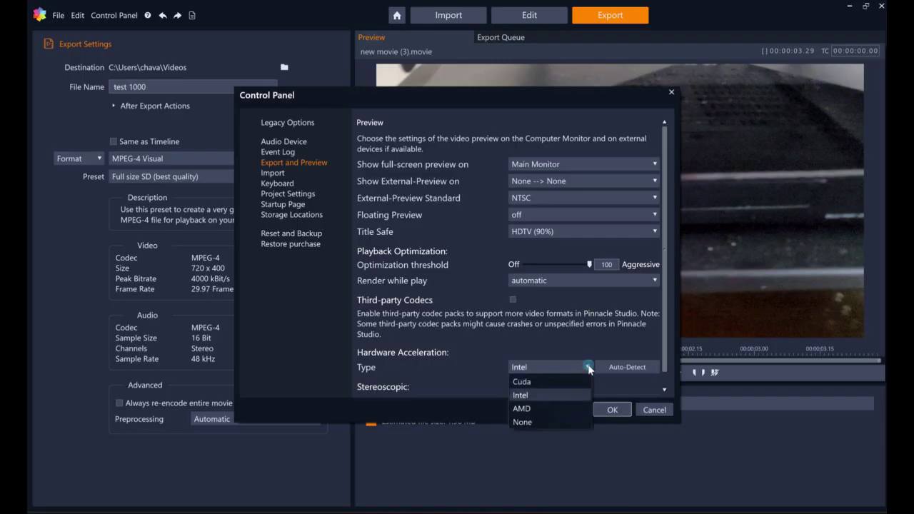
{"action": "left_click", "coordinate": [529, 424]}
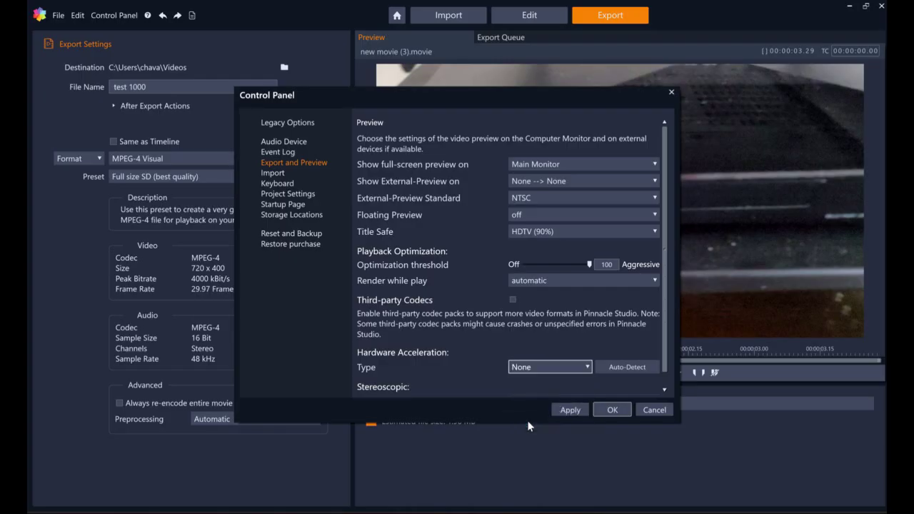
{"action": "left_click", "coordinate": [573, 413]}
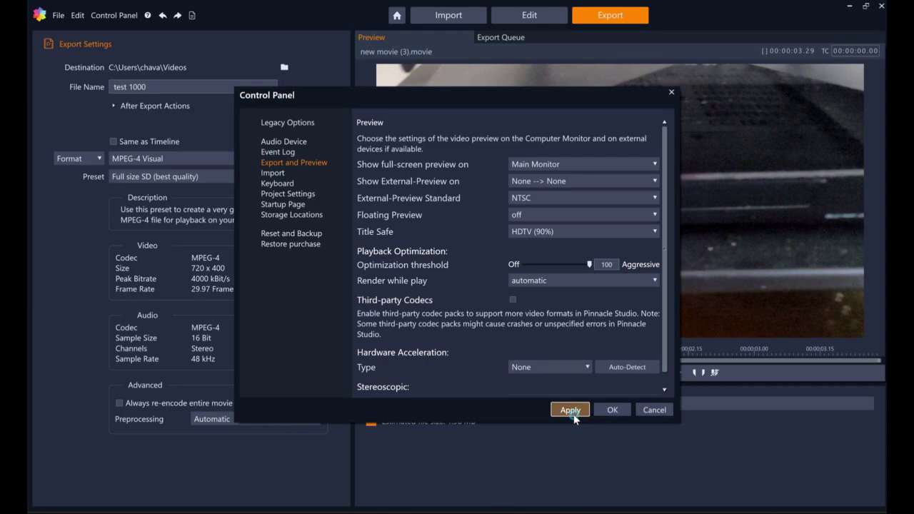
{"action": "left_click", "coordinate": [612, 411]}
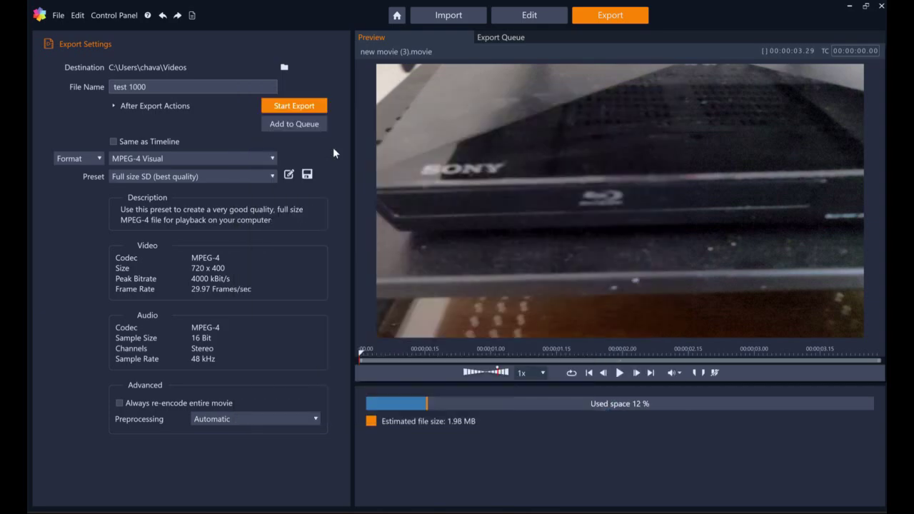
Export as new file test 1000(3).mp4, play it, then close the player.
{"action": "left_click", "coordinate": [294, 108]}
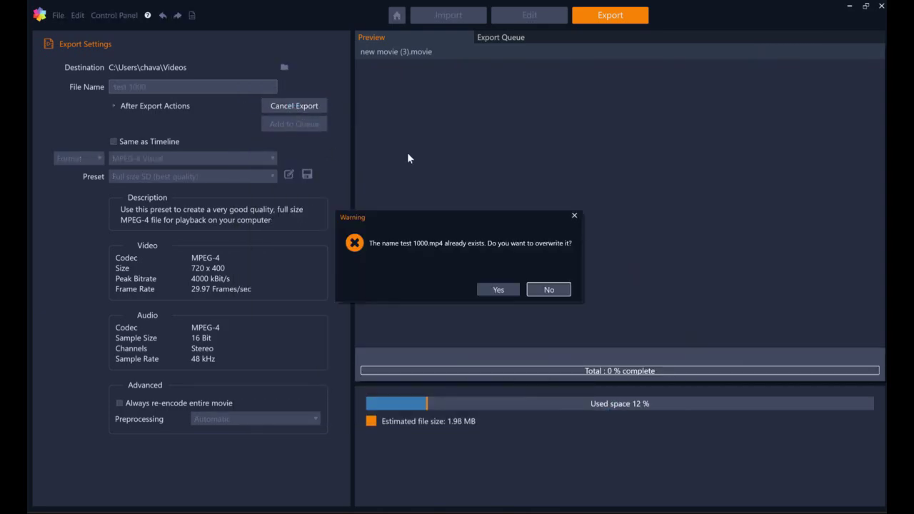
{"action": "left_click", "coordinate": [548, 291]}
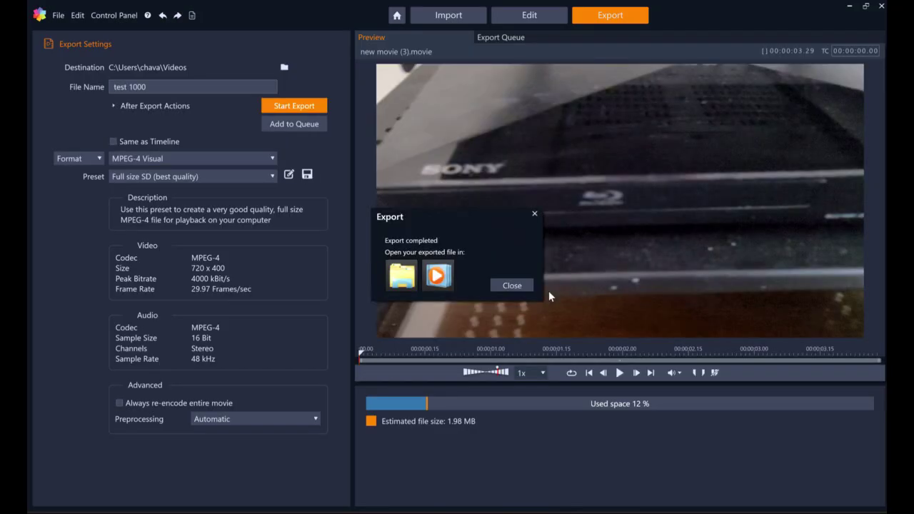
{"action": "left_click", "coordinate": [438, 276]}
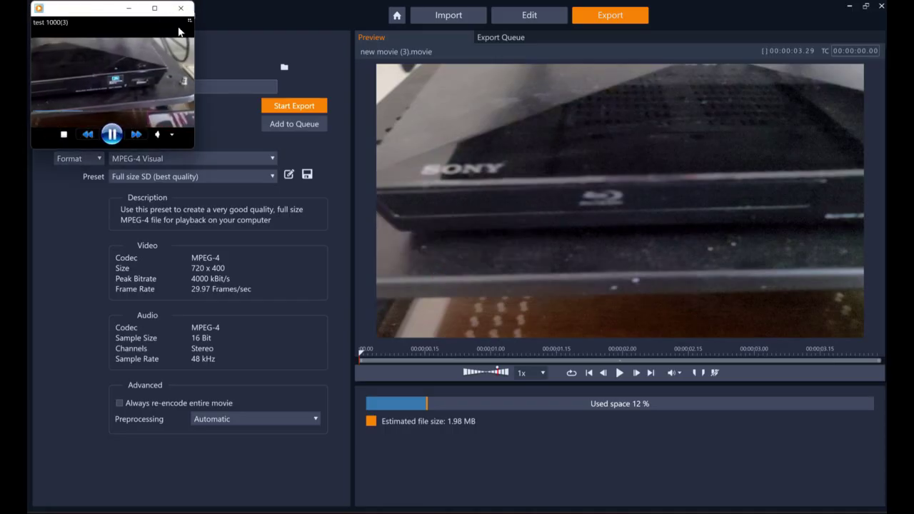
{"action": "left_click", "coordinate": [181, 9]}
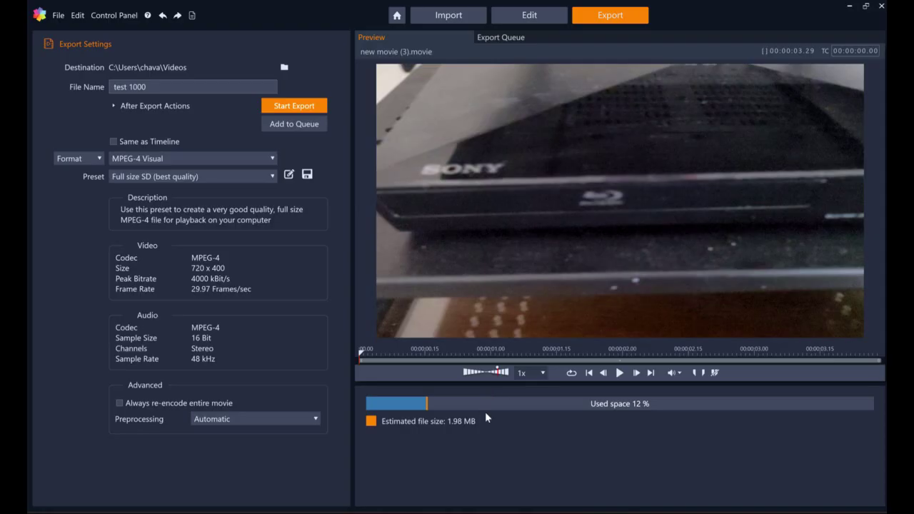
Set Hardware Acceleration Type back to Intel, apply it, and return to the Edit workspace.
{"action": "left_click", "coordinate": [110, 15]}
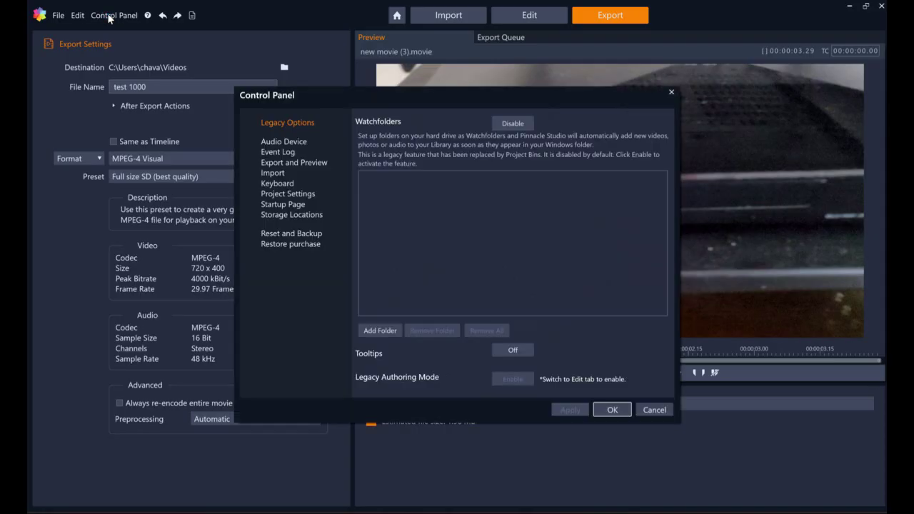
{"action": "left_click", "coordinate": [326, 163]}
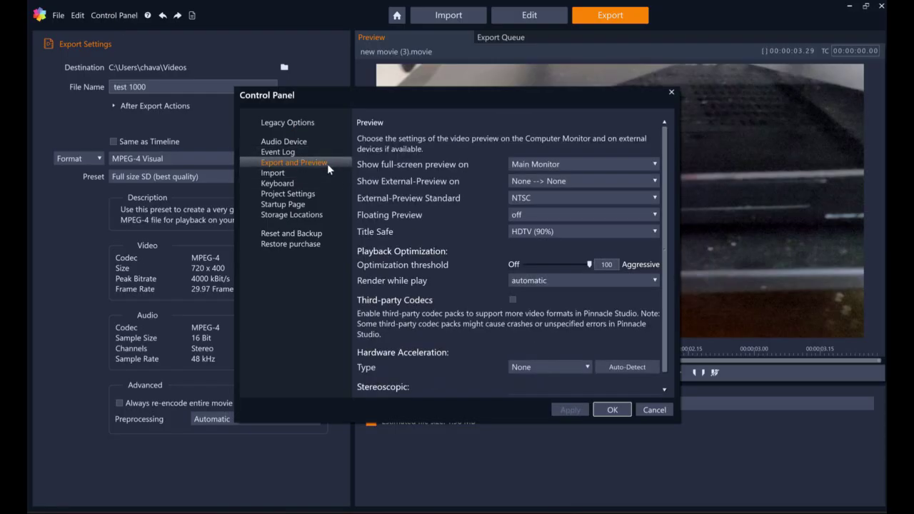
{"action": "left_click", "coordinate": [590, 367]}
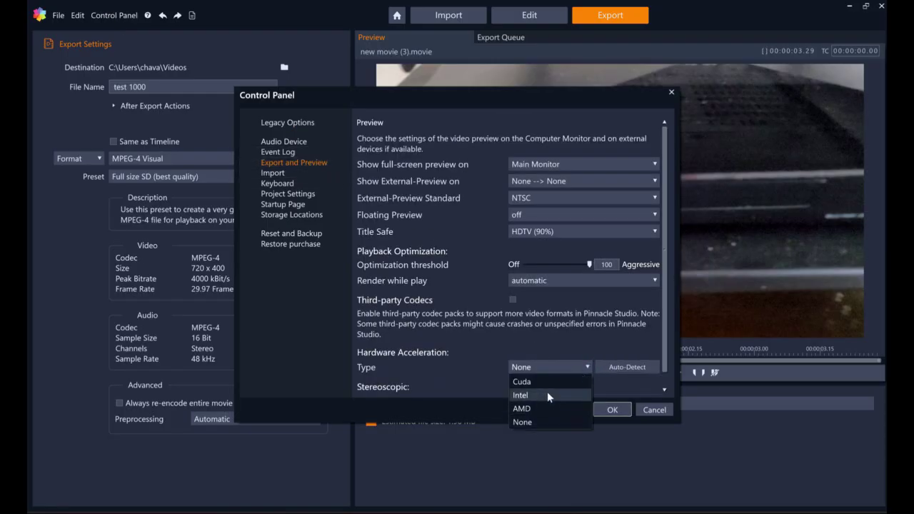
{"action": "left_click", "coordinate": [548, 396]}
{"action": "left_click", "coordinate": [571, 411]}
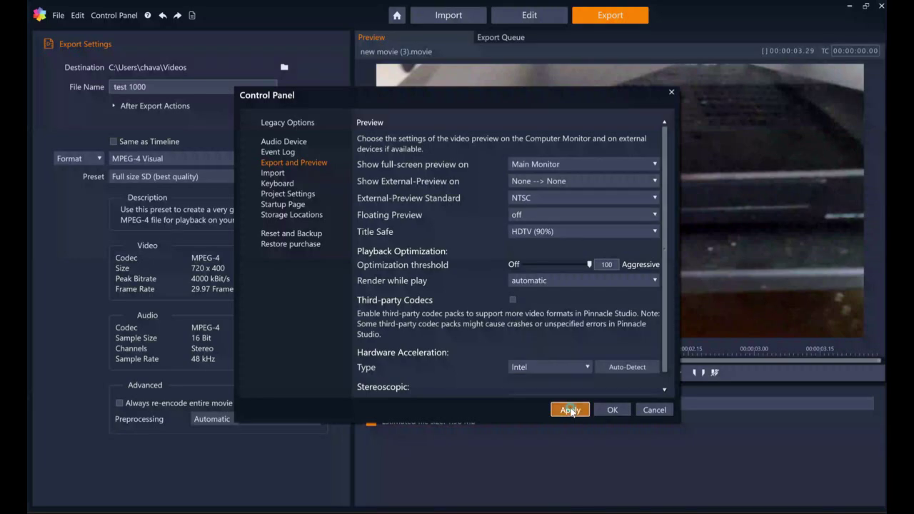
{"action": "left_click", "coordinate": [611, 412]}
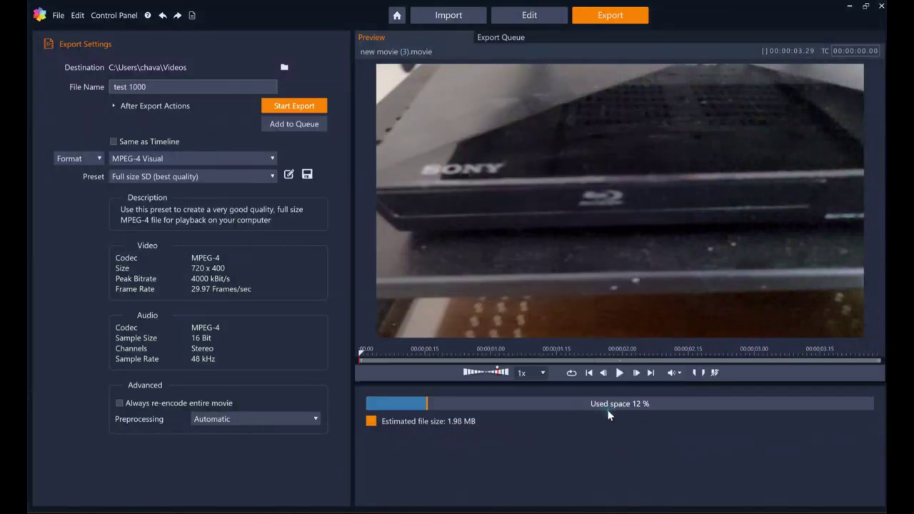
{"action": "left_click", "coordinate": [526, 17]}
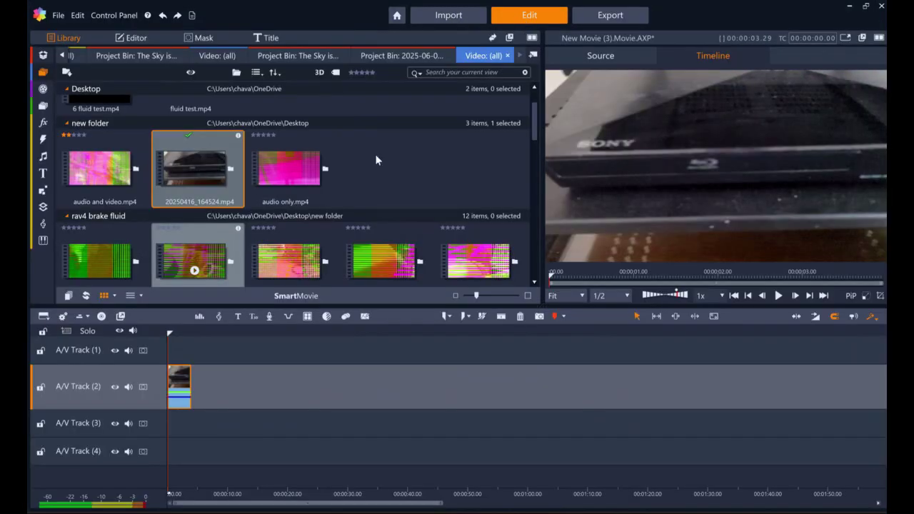